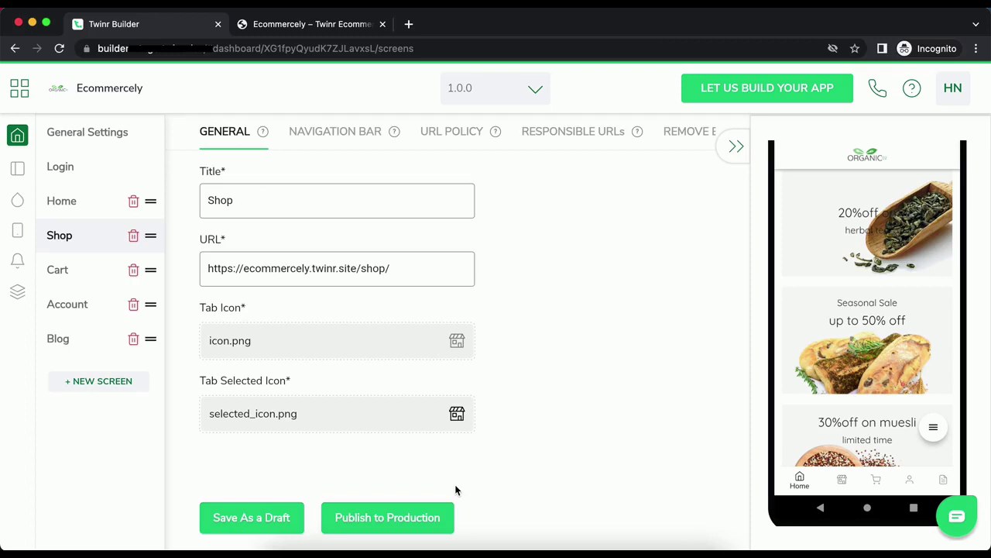
Browse the Shop and Home screens in the app preview, scrolling through each
left_click(843, 489)
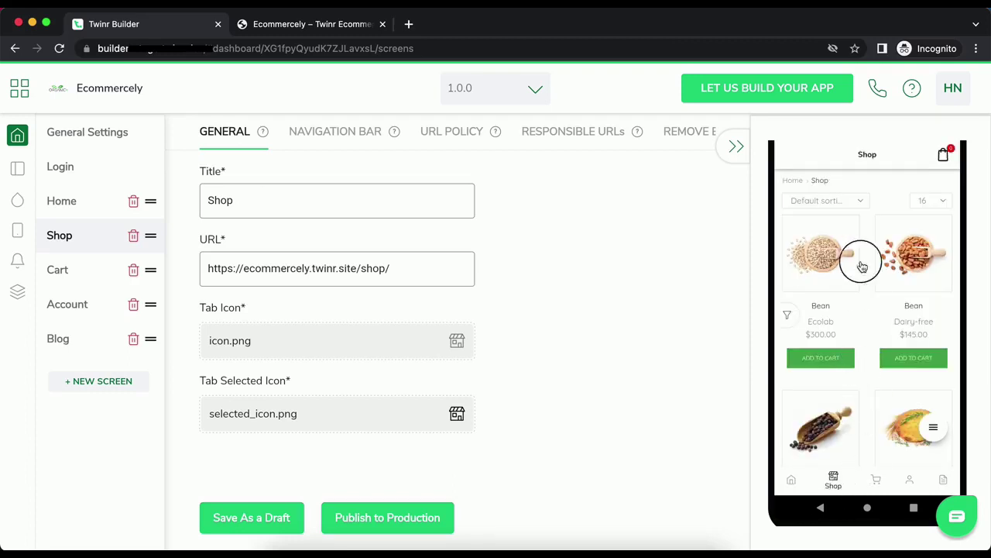
scroll(861, 251, "down", 5)
left_click_drag(867, 381, 869, 191)
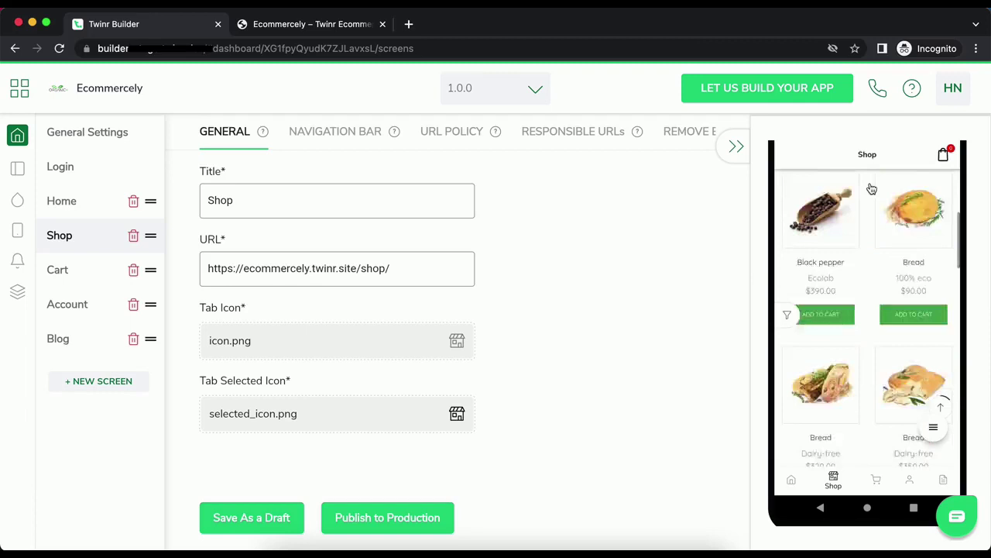
left_click(792, 480)
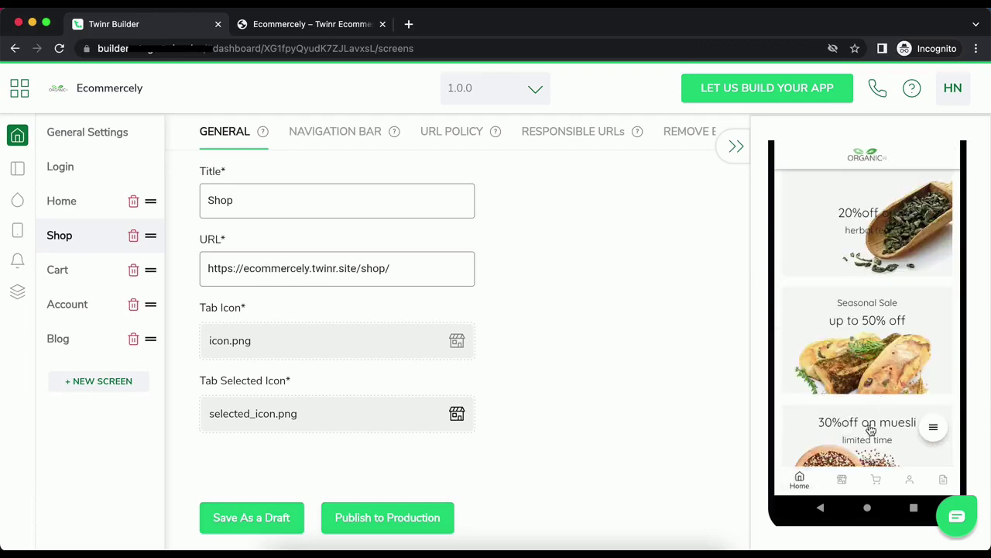
scroll(856, 356, "down", 5)
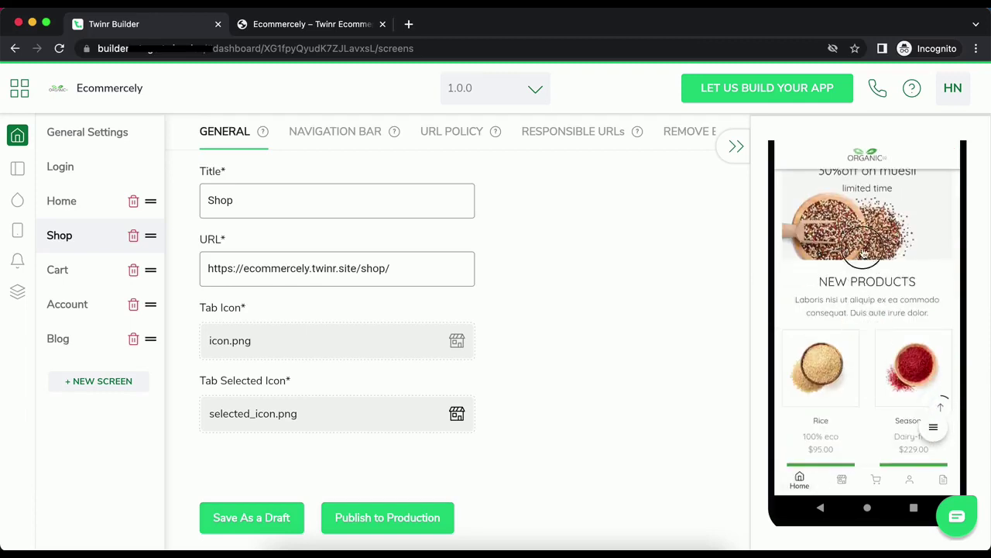
left_click_drag(856, 356, 857, 208)
left_click_drag(868, 392, 872, 228)
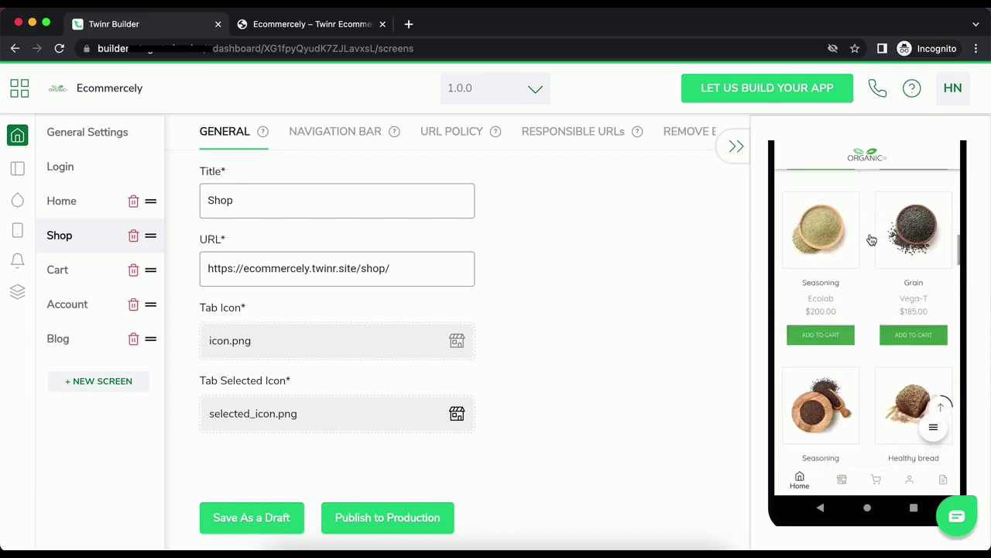
Scroll the Blog screen, then return via Home to the Shop product grid
left_click(941, 481)
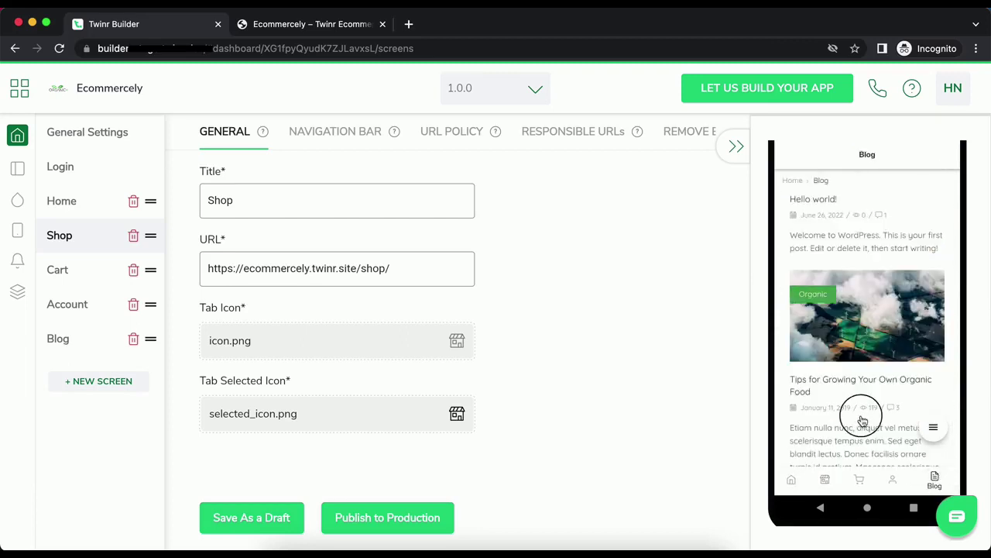
left_click_drag(861, 416, 862, 277)
left_click_drag(852, 399, 852, 290)
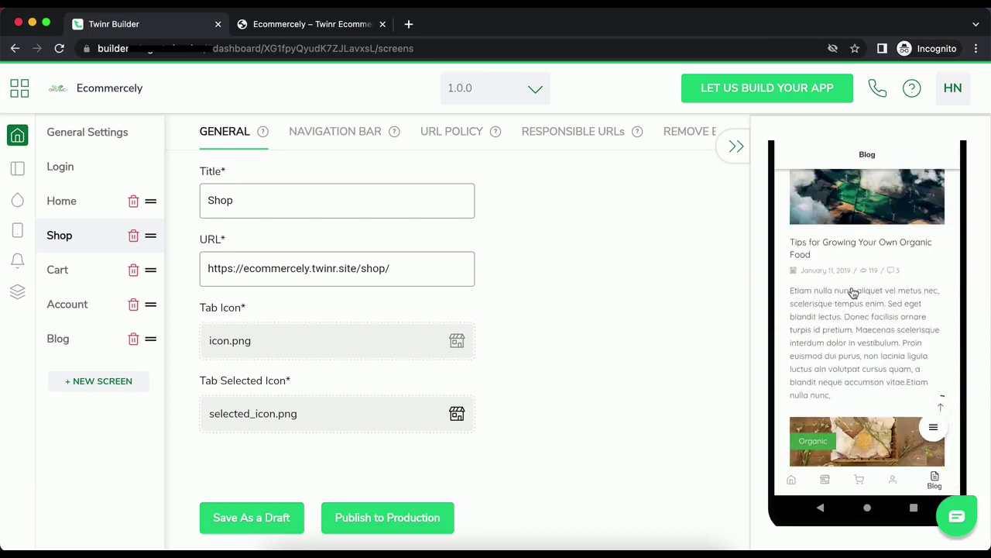
left_click(793, 482)
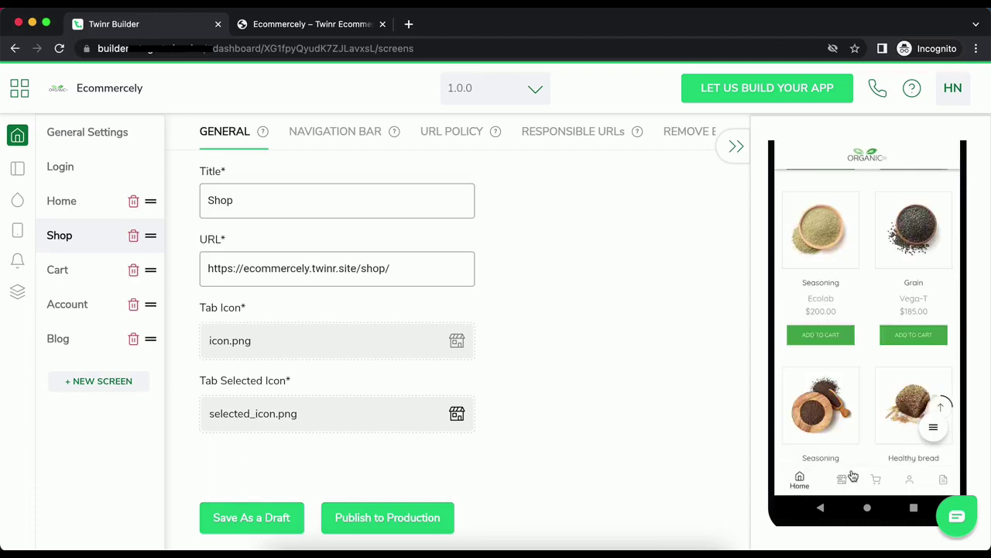
left_click(838, 485)
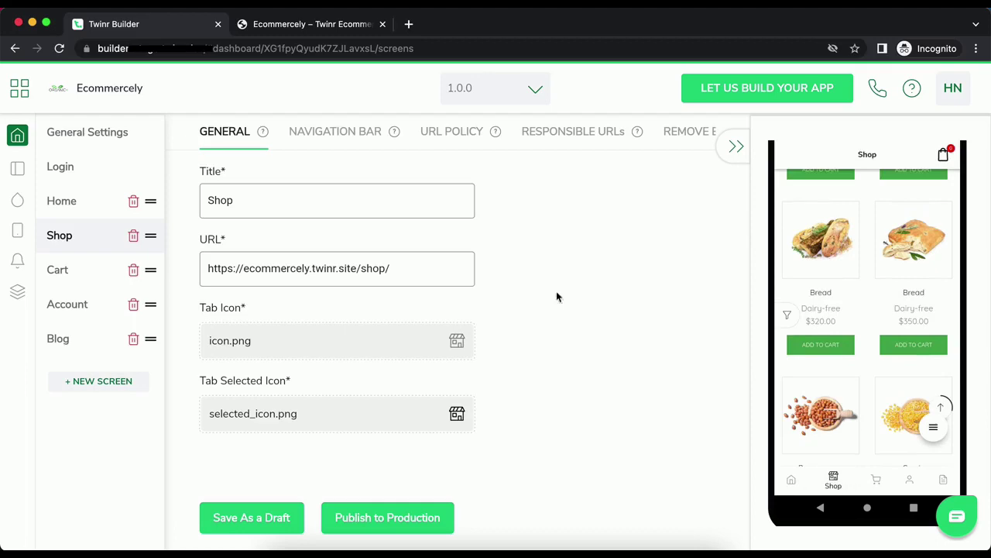
On the Ecommercely store, open Rice, Vega-T, EUROeco and 100% eco Grain products in new tabs
left_click(314, 35)
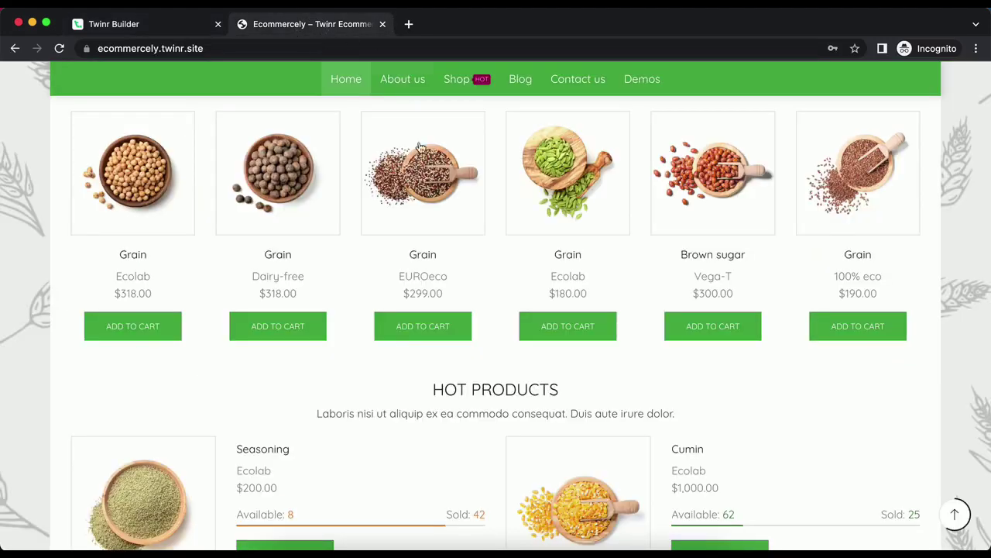
scroll(333, 203, "up", 2)
scroll(335, 201, "up", 10)
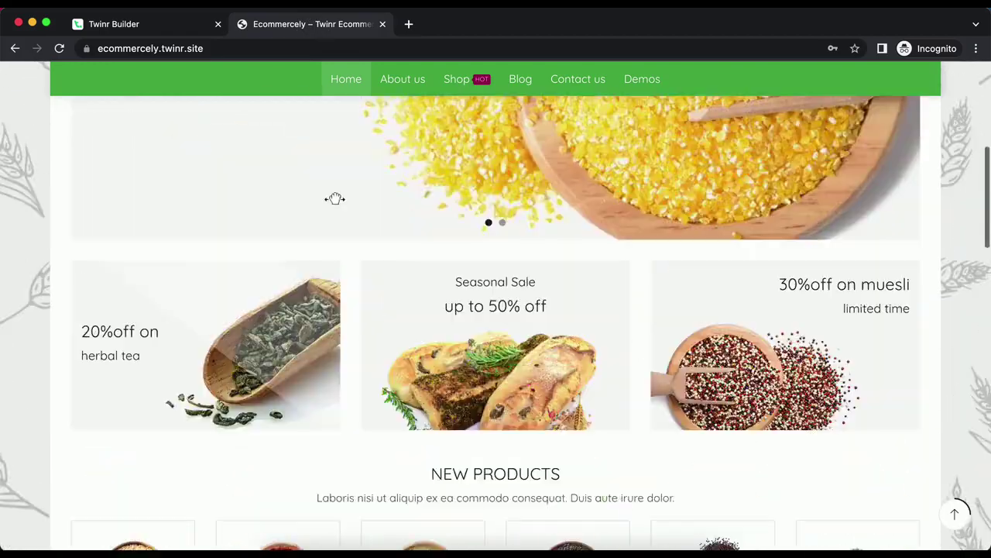
scroll(334, 198, "down", 2)
scroll(335, 198, "down", 6)
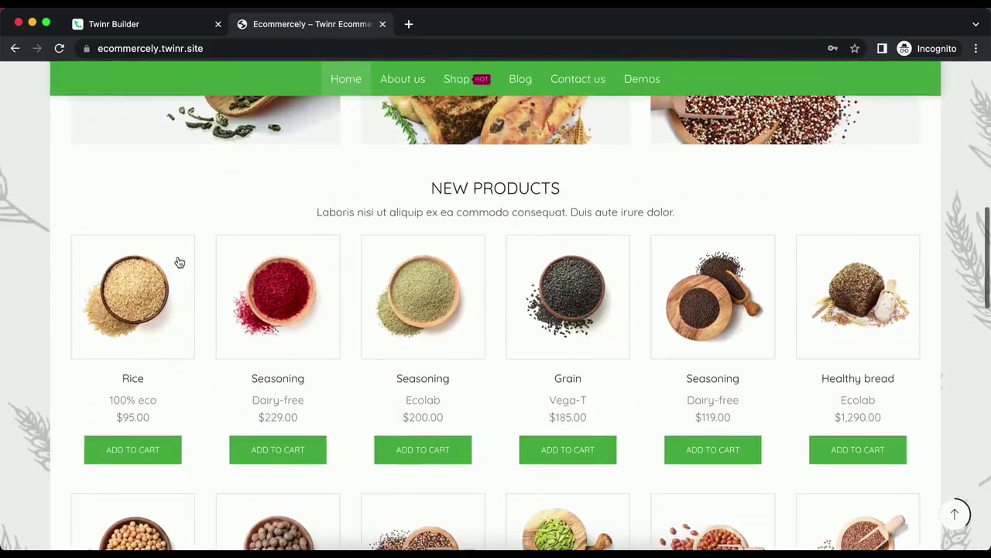
left_click(164, 277, "super")
left_click(597, 319, "super")
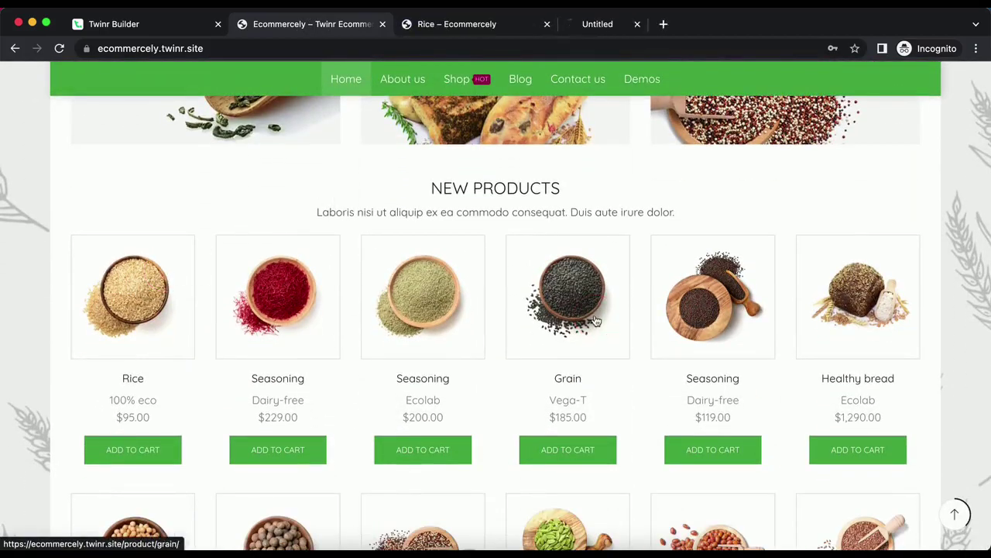
scroll(596, 319, "down", 3)
left_click(450, 380, "super")
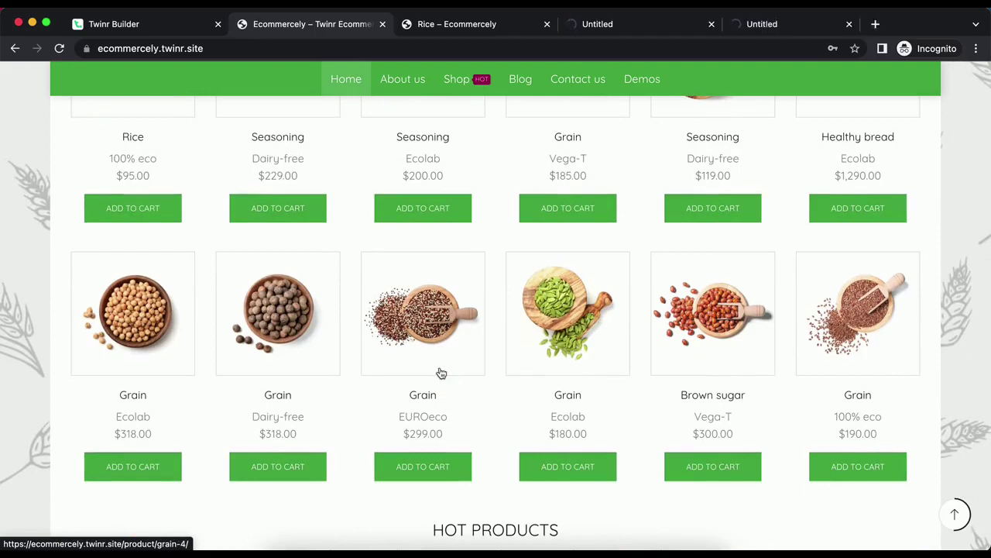
left_click(875, 354, "super")
Check each product tab's address contains /product/, then go back to Twinr Builder
left_click(424, 28)
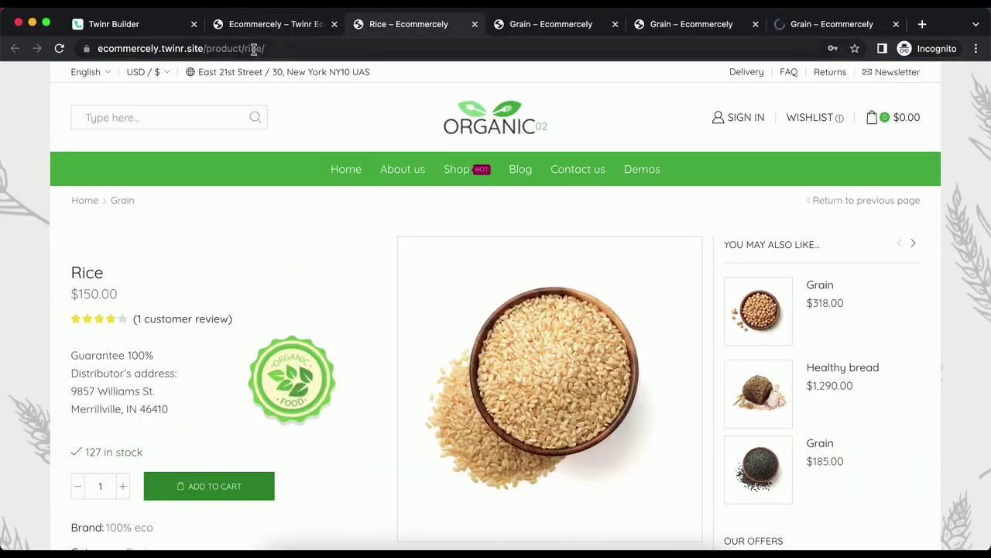
left_click_drag(267, 48, 203, 49)
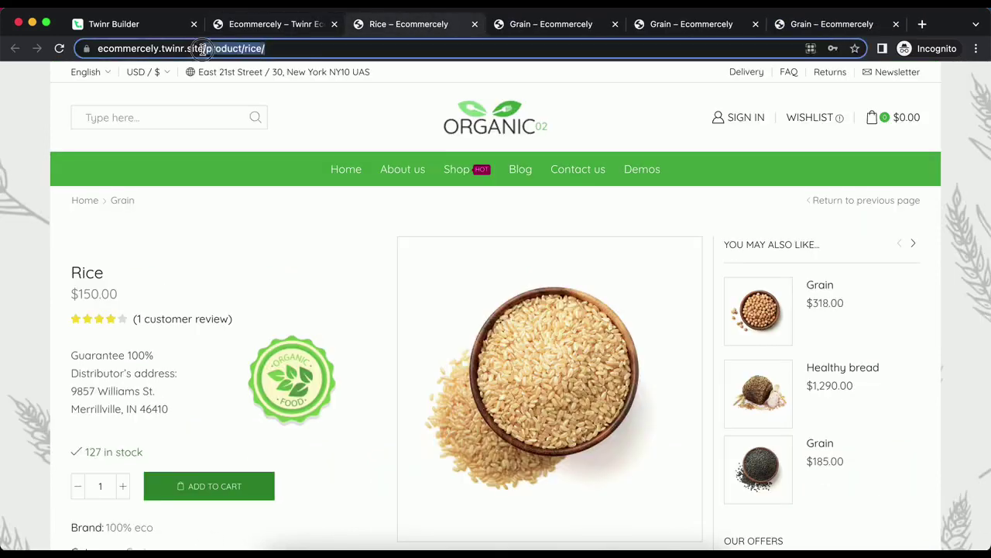
left_click(549, 28)
left_click(222, 49)
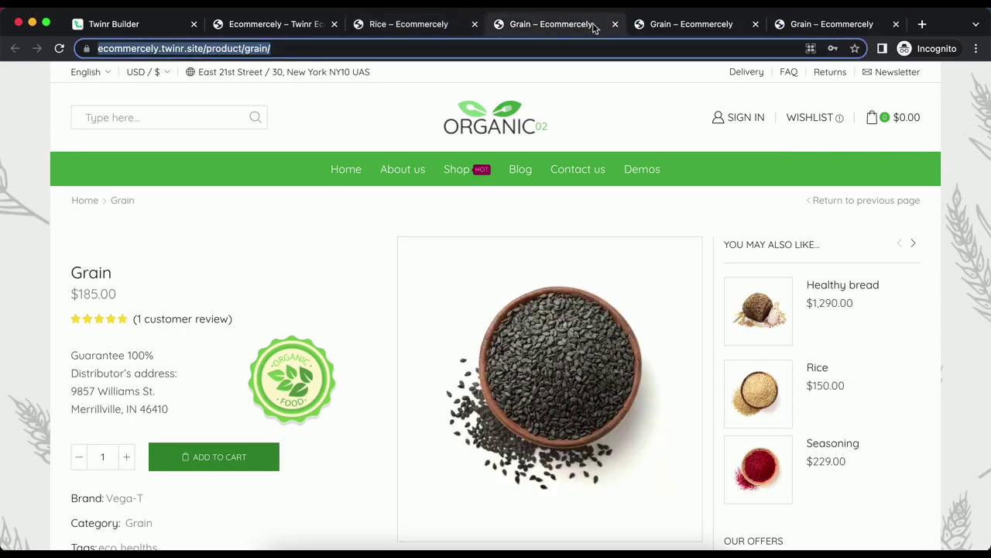
left_click(659, 24)
left_click(224, 48)
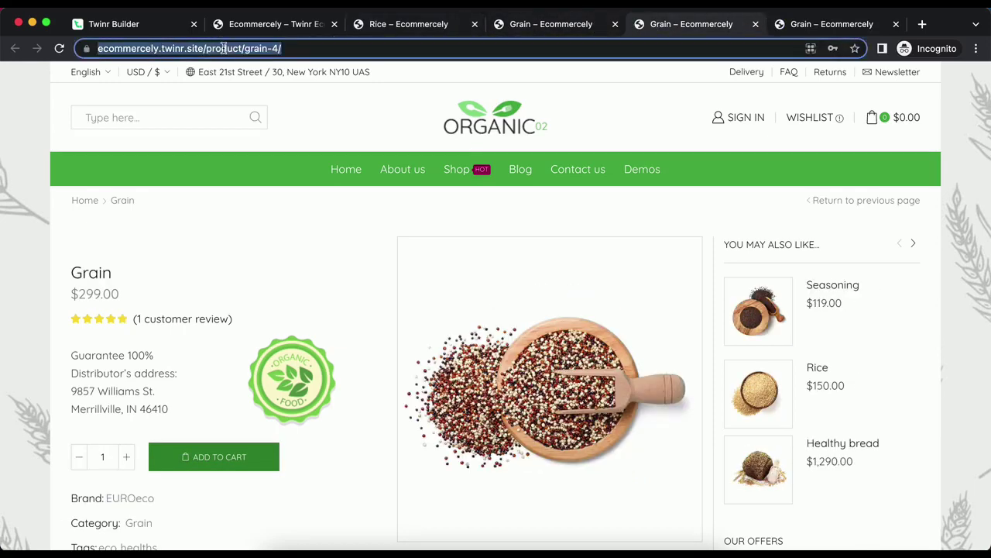
left_click(833, 25)
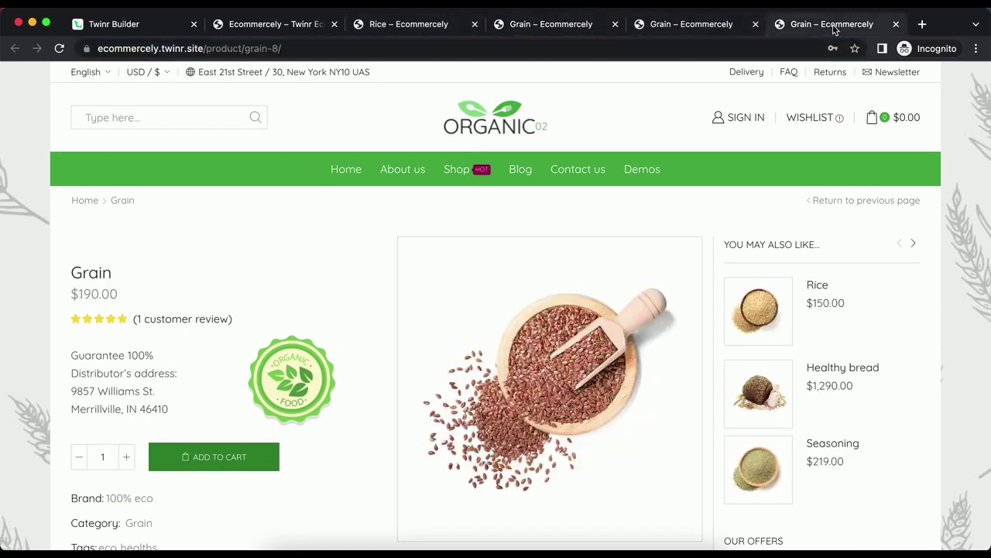
left_click(225, 48)
left_click(236, 48)
double_click(249, 49)
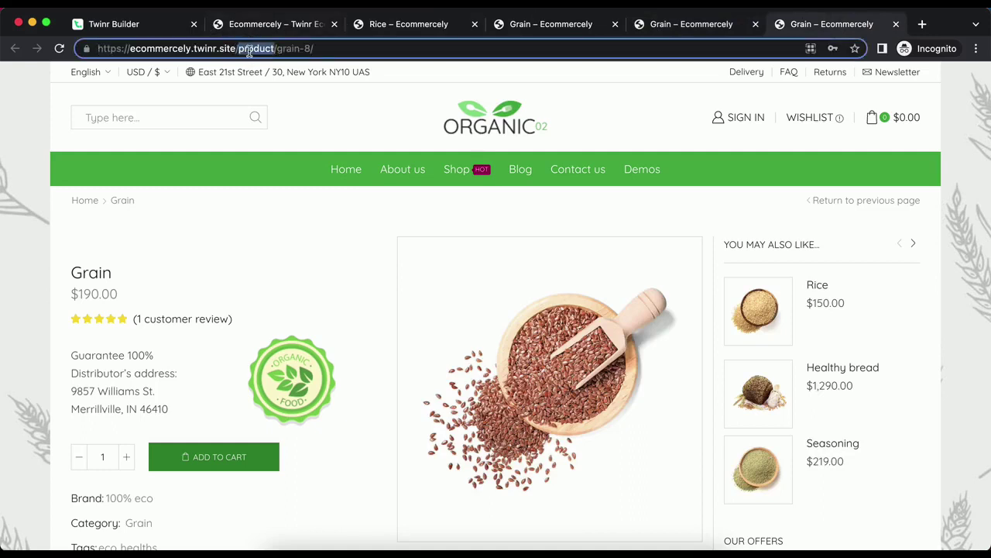
left_click(148, 26)
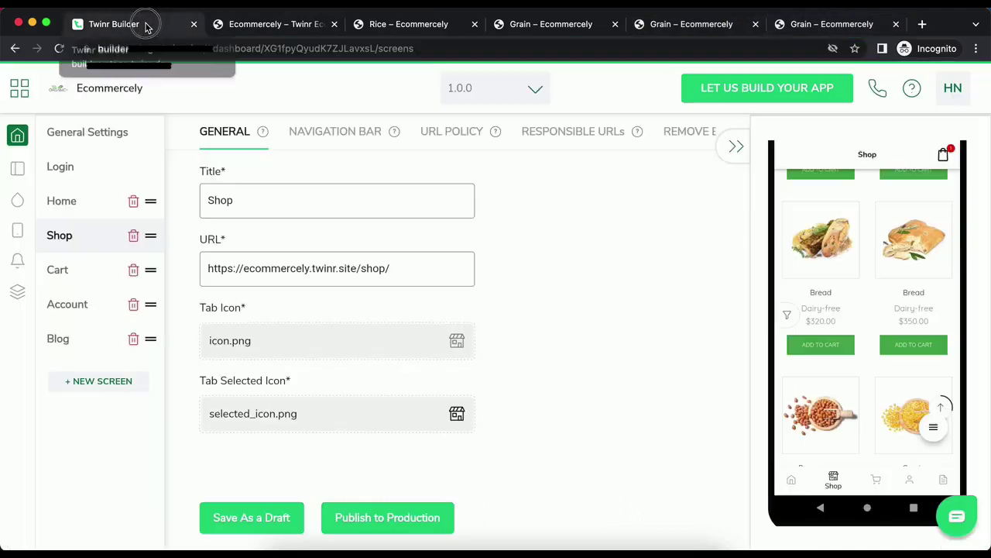
In the preview, open the Seasoning product, go back, then tap a Bean product in the Shop grid
left_click(796, 480)
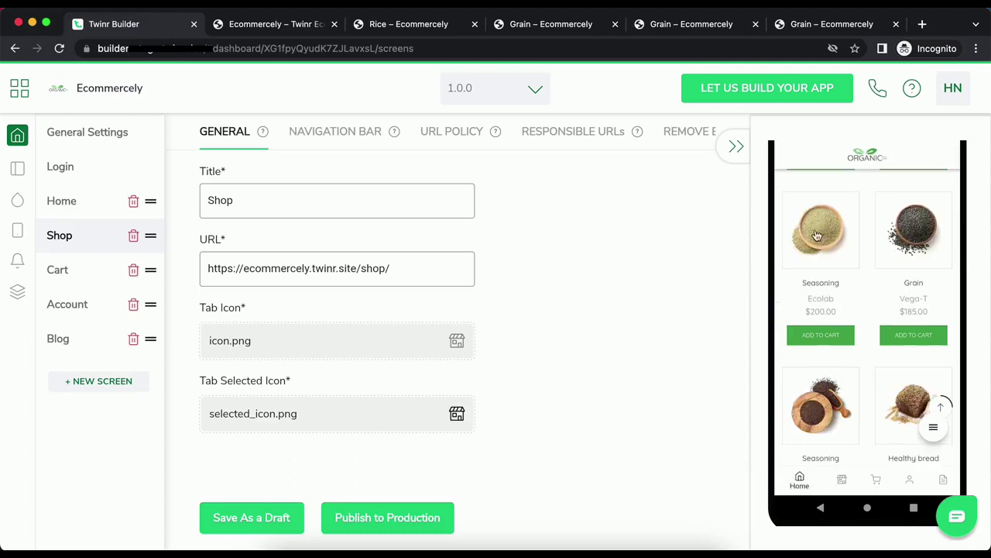
left_click(831, 257)
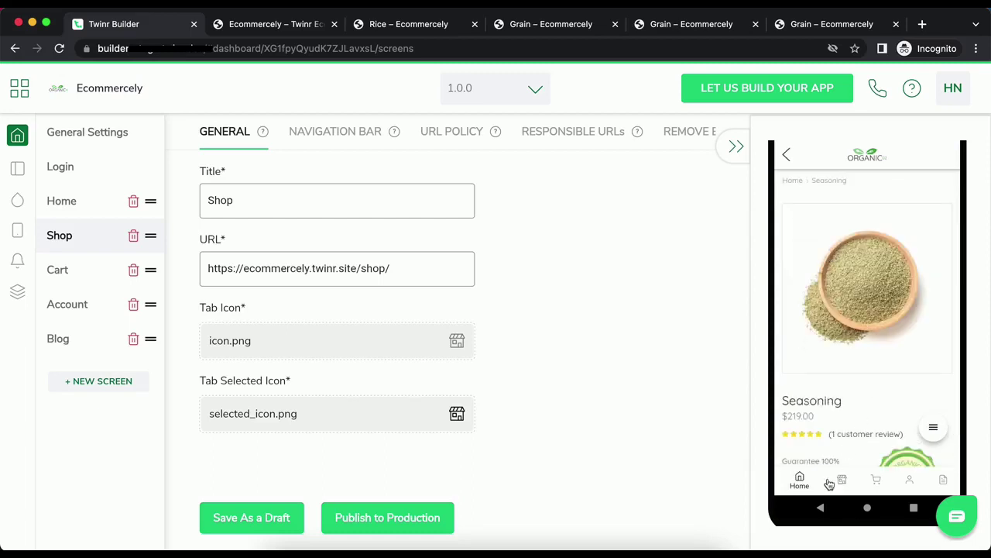
left_click(787, 156)
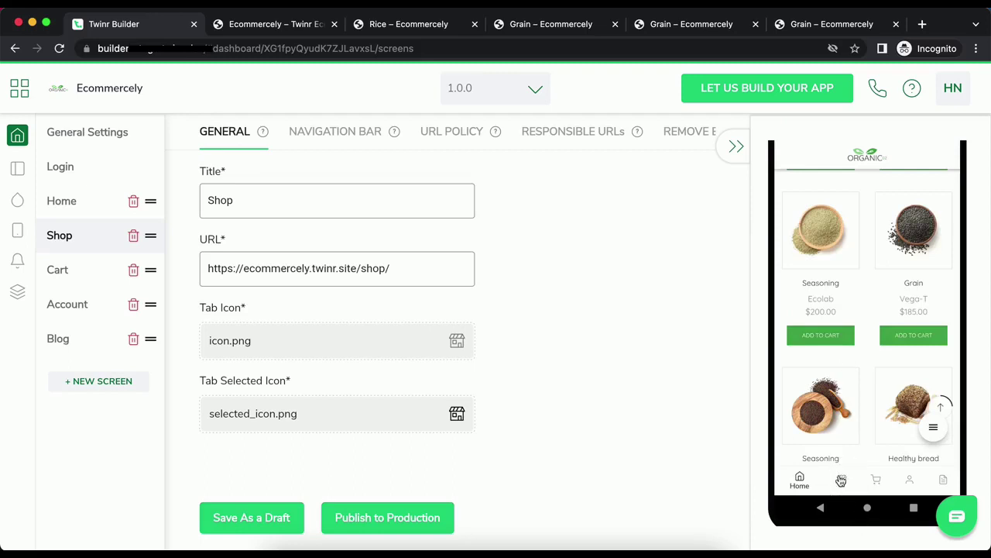
left_click(841, 480)
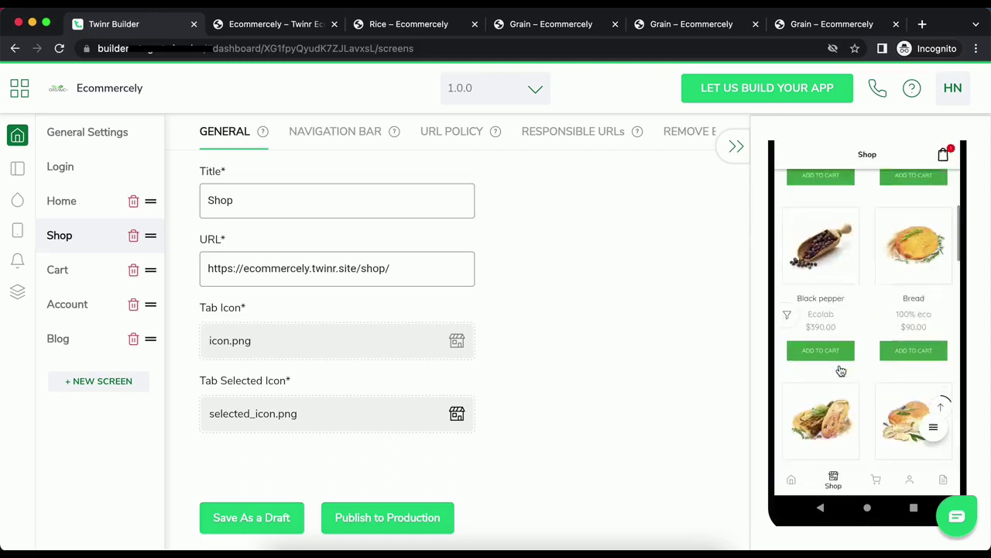
left_click(867, 300)
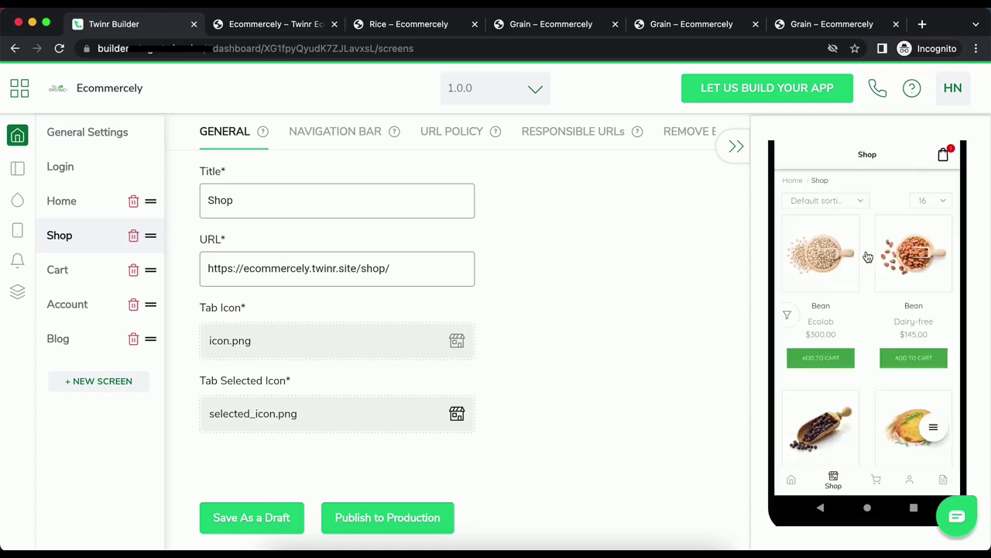
left_click_drag(868, 371, 868, 254)
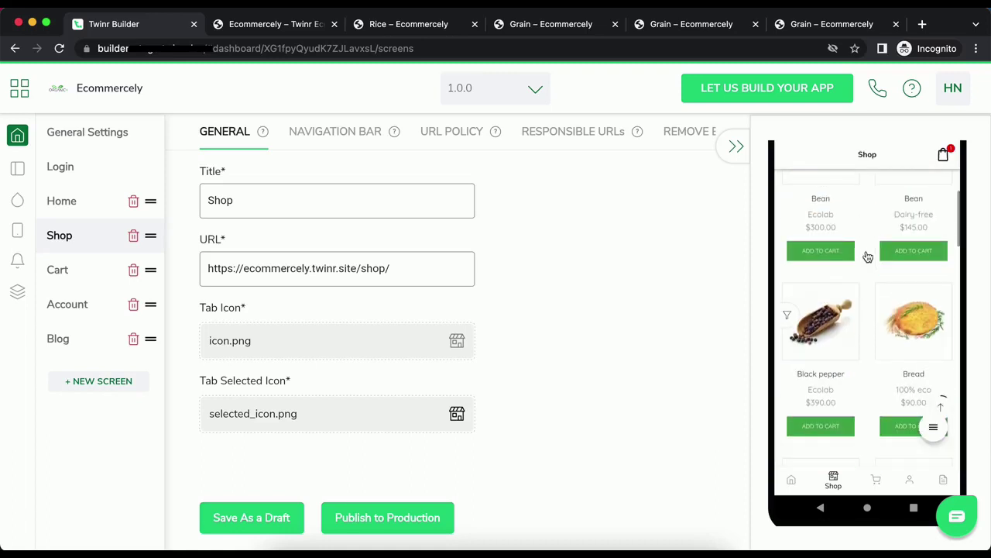
Cycle the preview through Home, Blog and back to Shop, then select the Shop screen settings
left_click(790, 484)
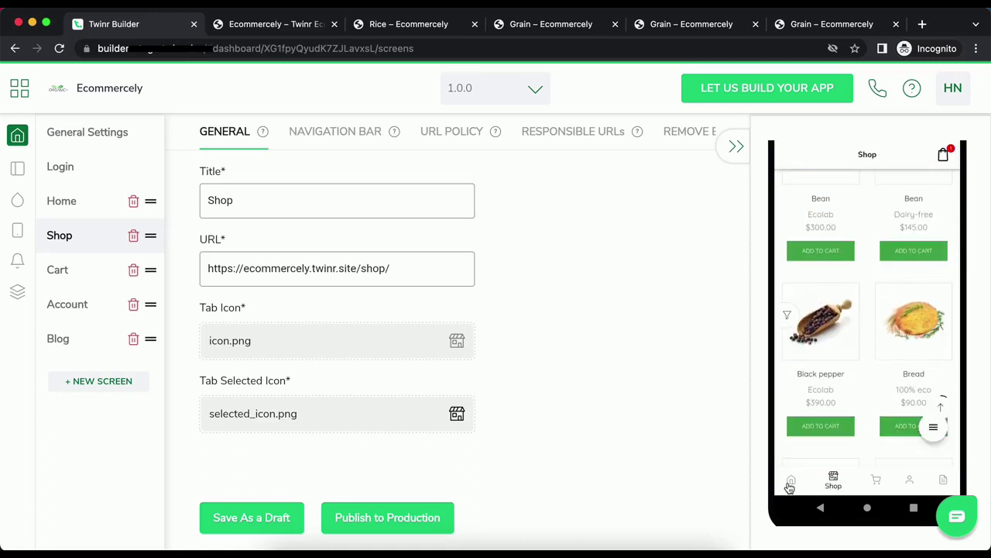
left_click(945, 483)
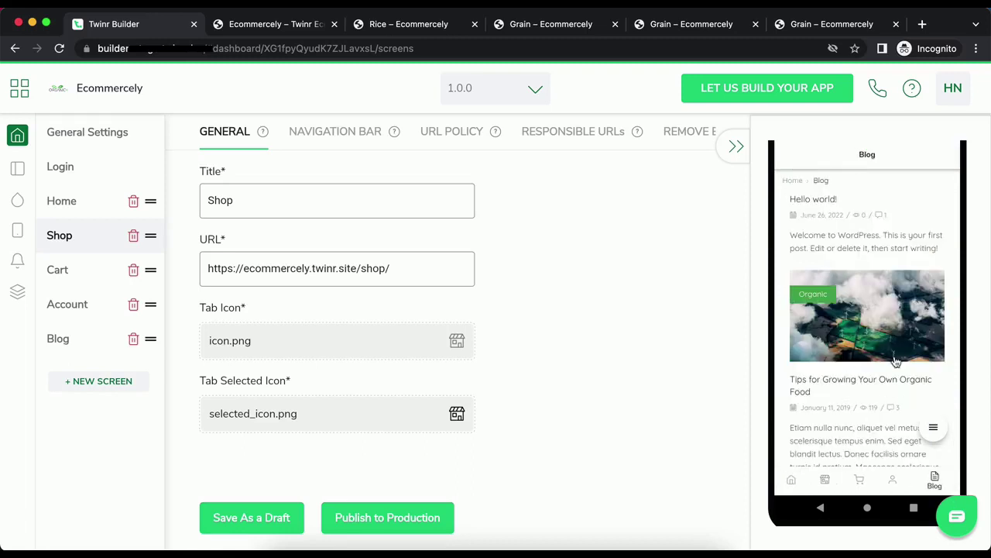
left_click(832, 482)
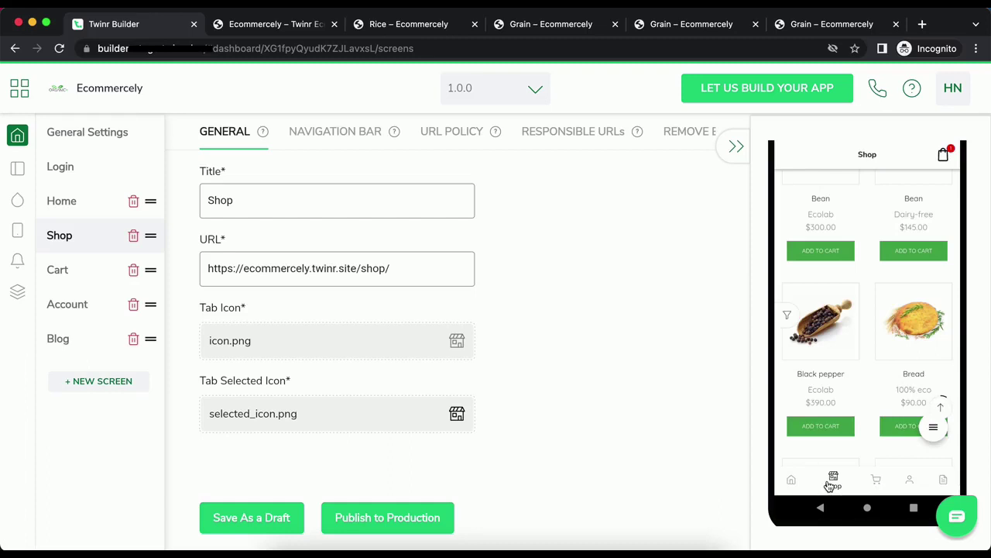
left_click(77, 235)
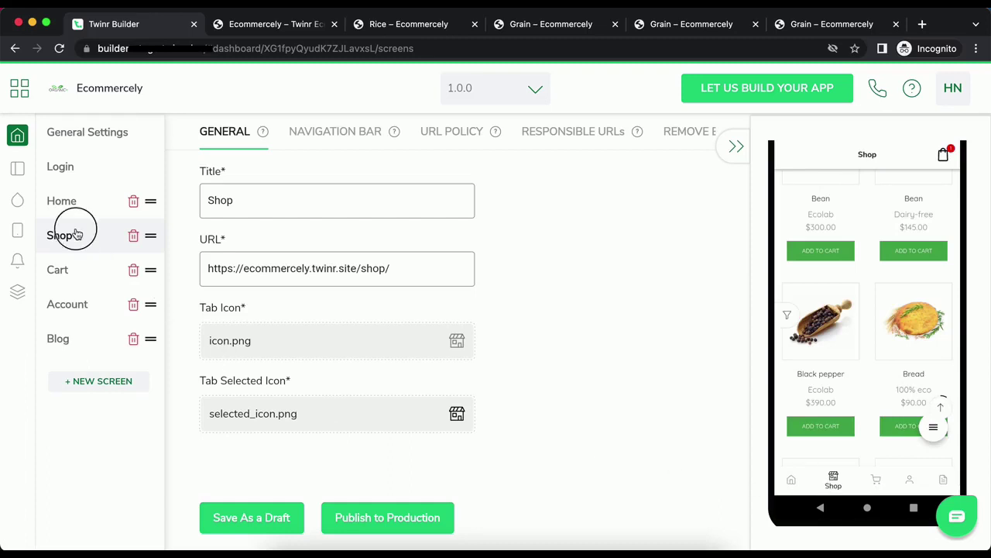
Add a Responsible URL rule on the Shop screen with expression '/product' matched as Substring
left_click(576, 141)
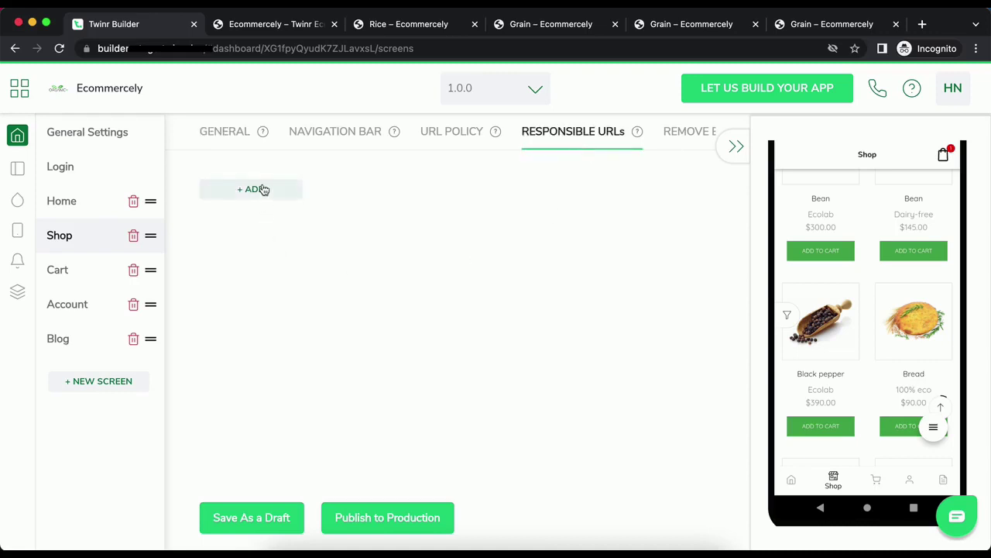
left_click(256, 189)
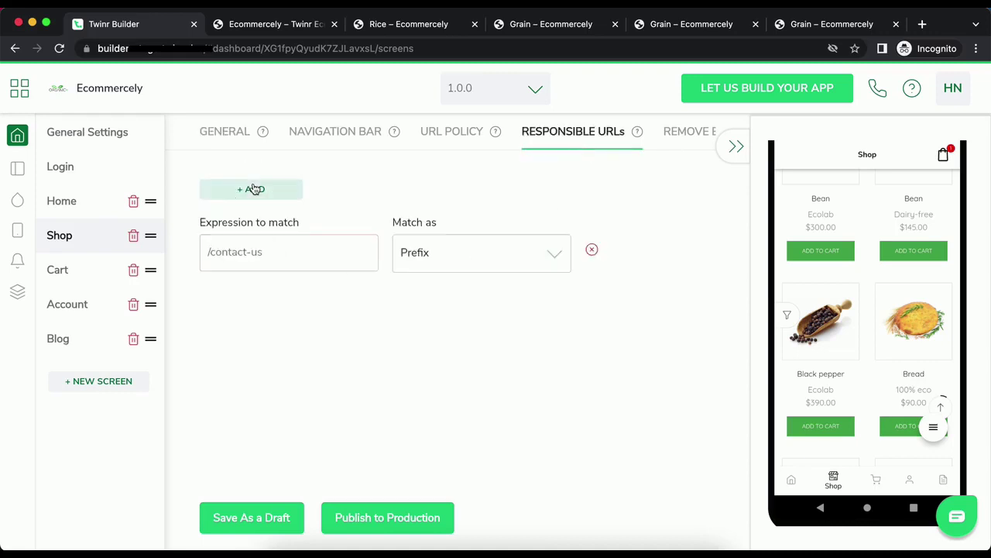
left_click(245, 251)
type("/product")
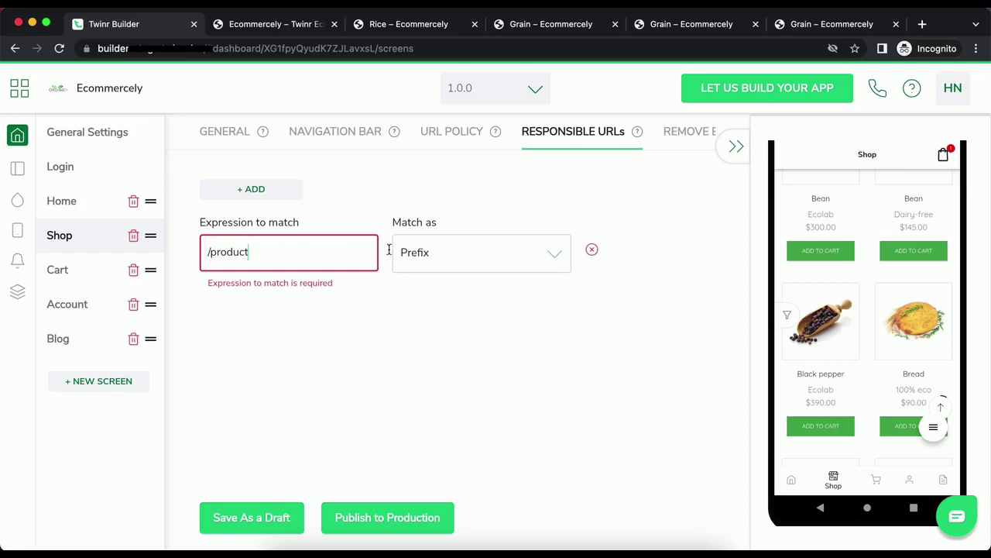
left_click(454, 259)
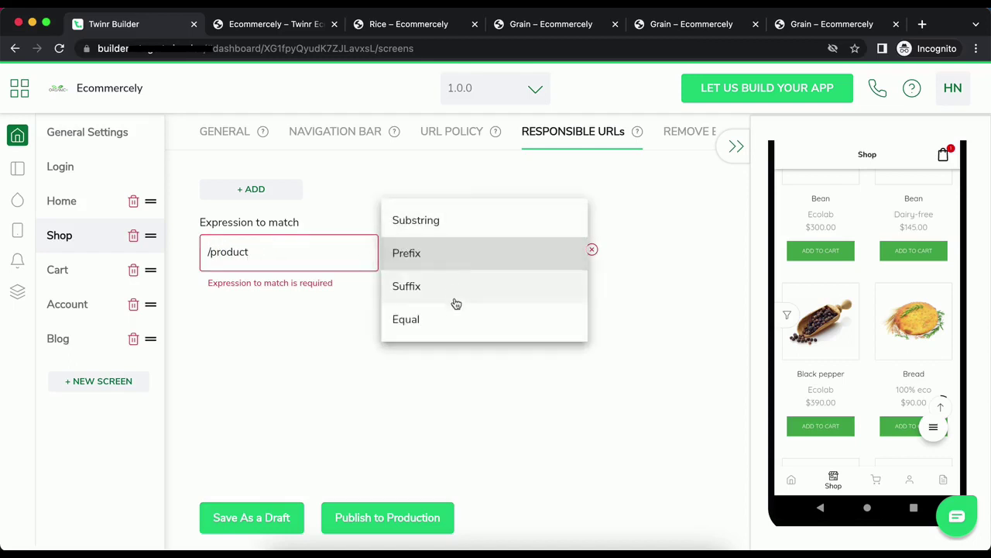
left_click(433, 222)
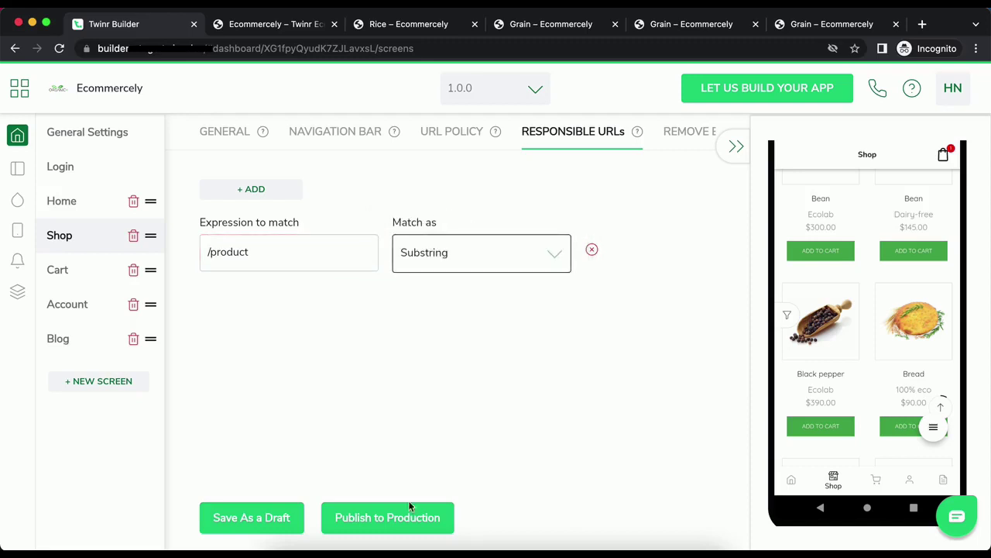
Save the Shop screen as a draft and reload the app preview
left_click(251, 517)
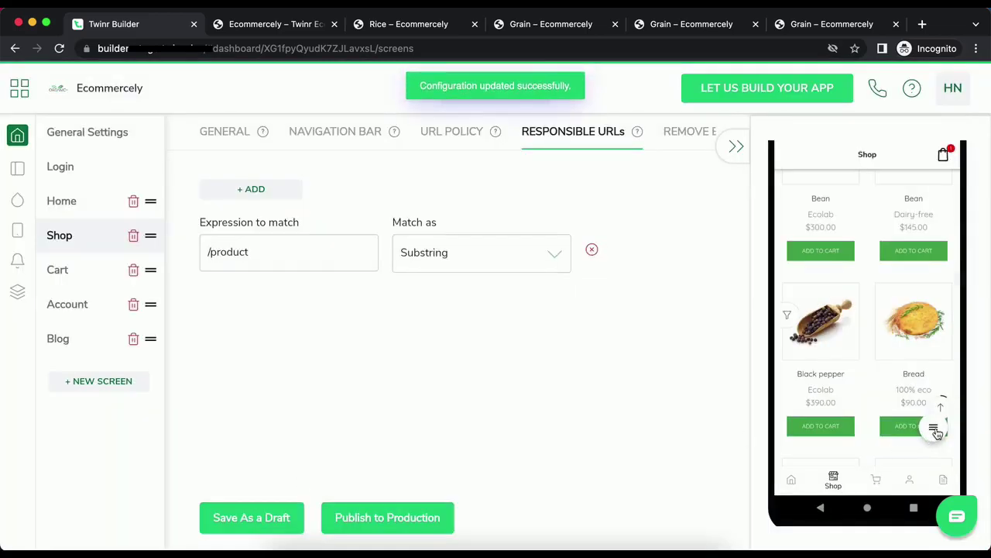
left_click(935, 430)
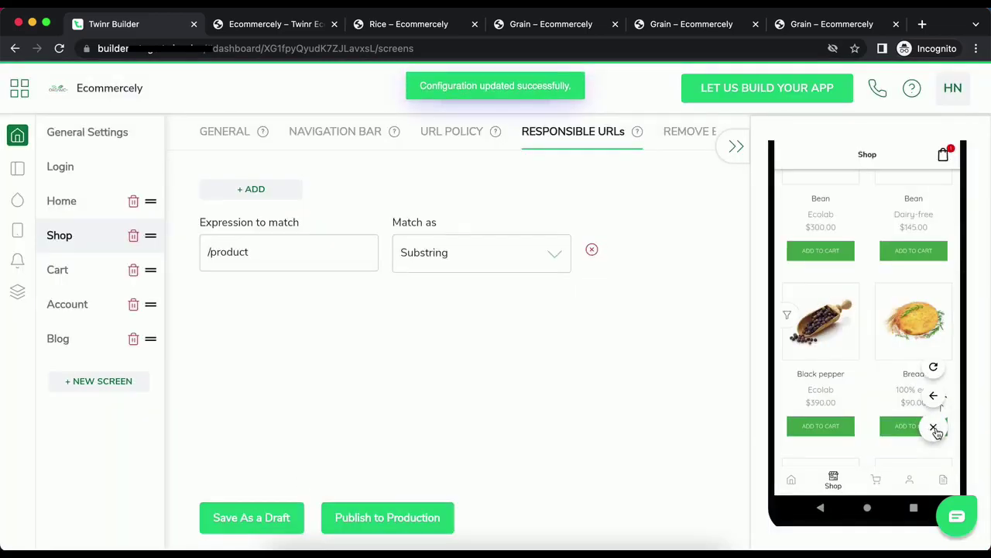
left_click(934, 370)
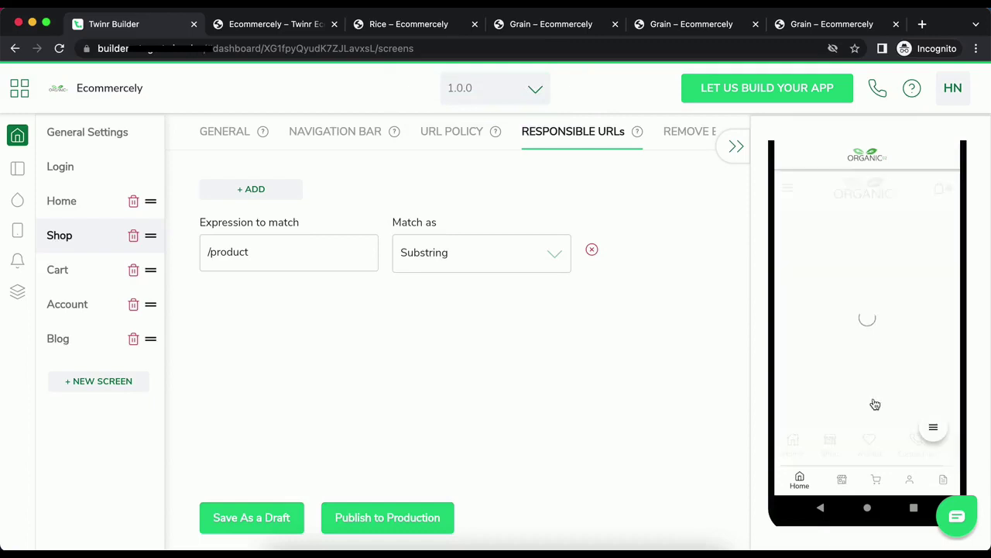
Open Rice from New Products and Seasoning from the cart to confirm they show under Shop, ending on Home
left_click(880, 483)
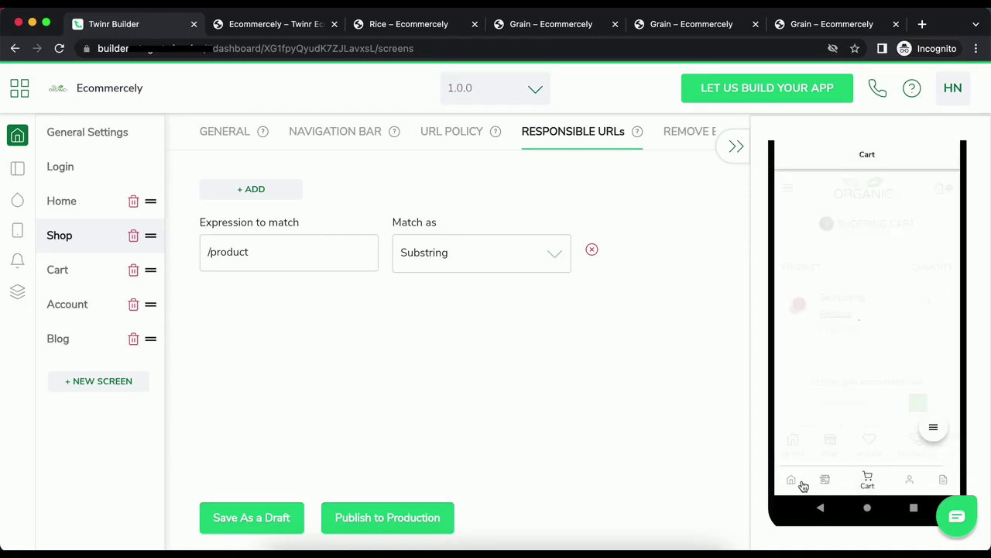
left_click(798, 484)
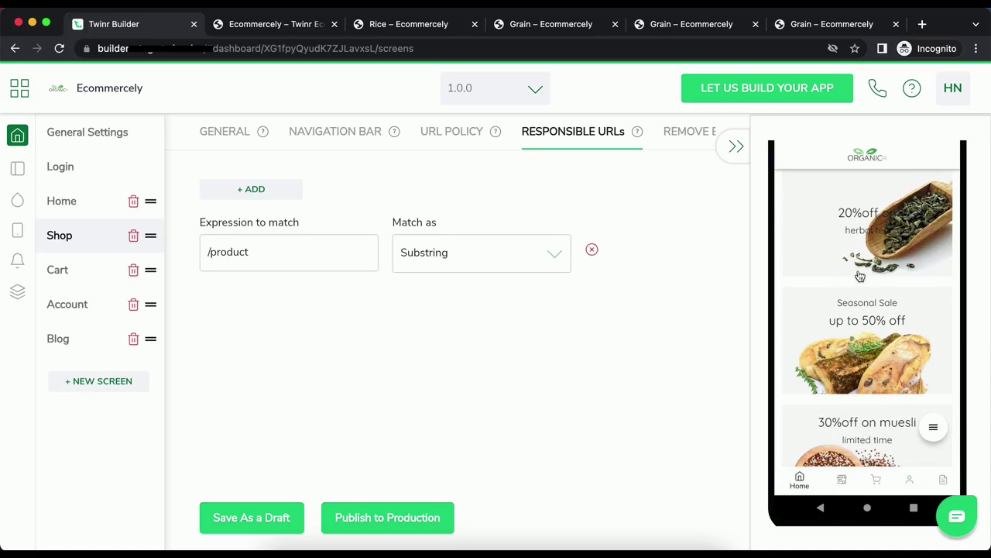
scroll(860, 276, "down", 2)
scroll(860, 271, "down", 2)
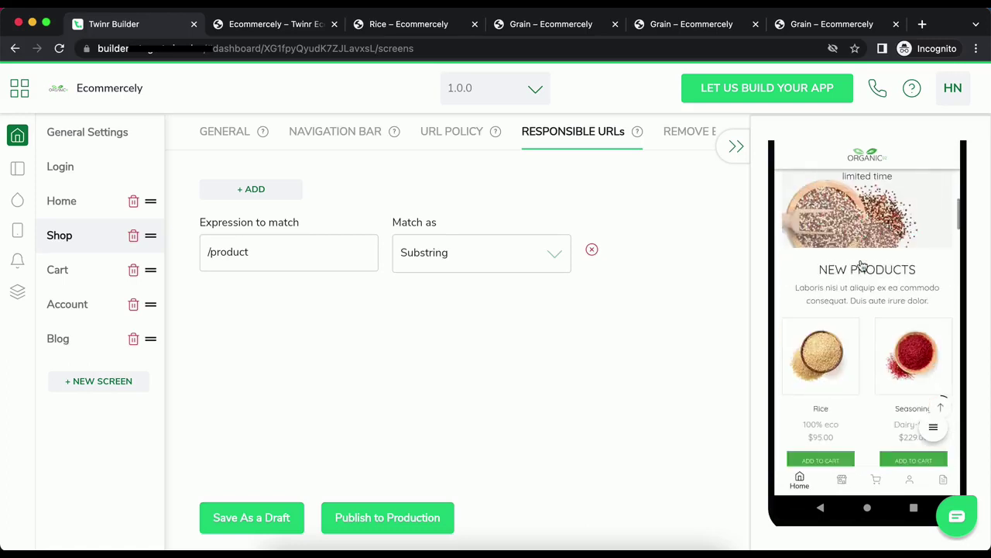
left_click(823, 372)
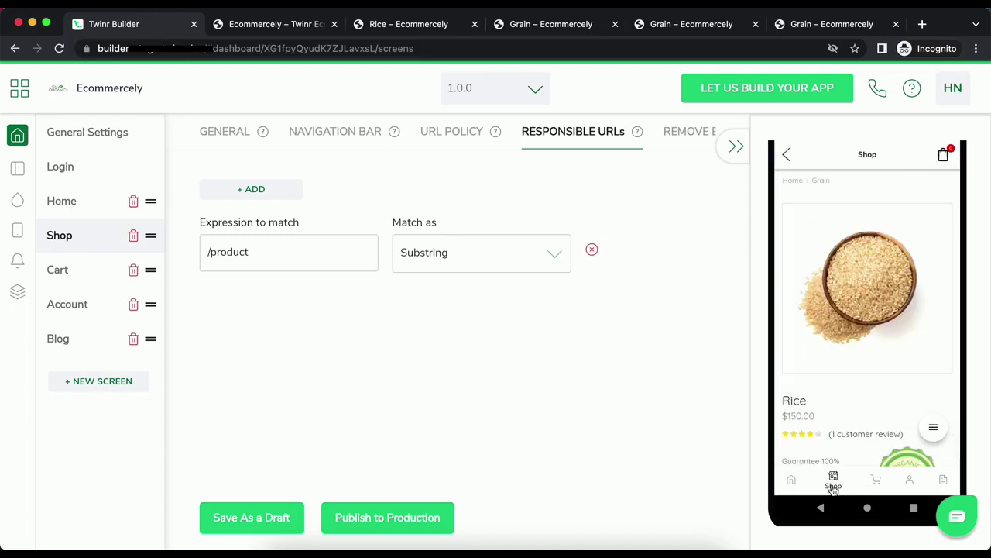
left_click(872, 483)
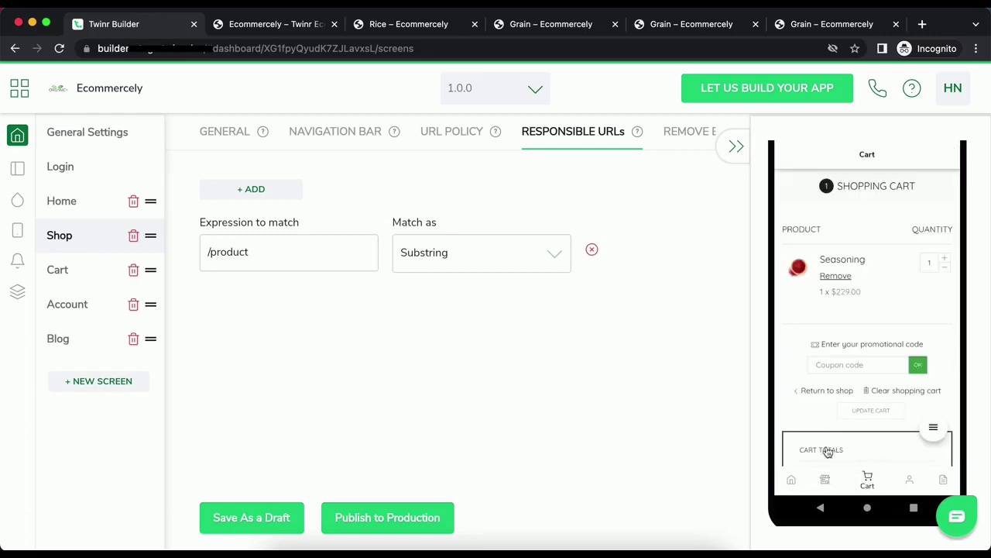
left_click(824, 264)
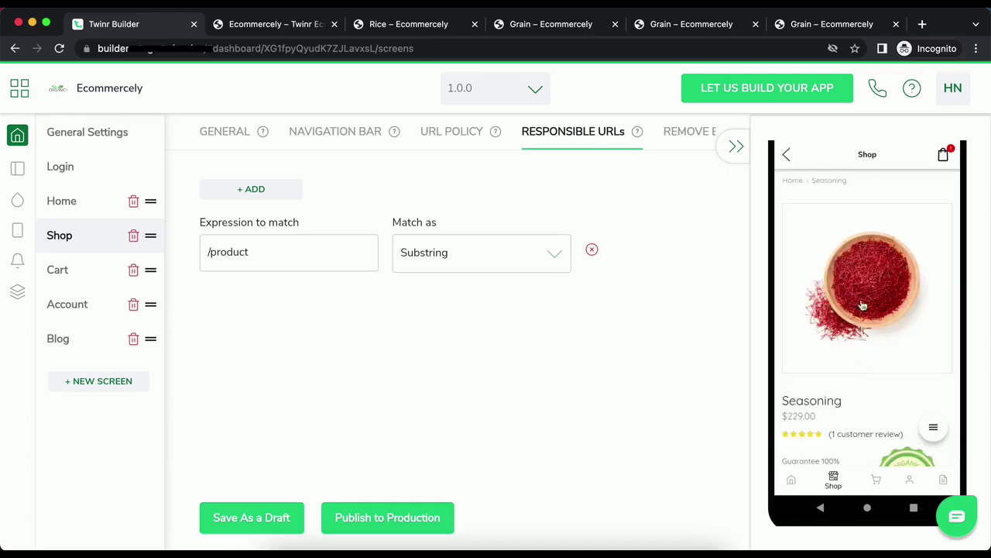
left_click(799, 482)
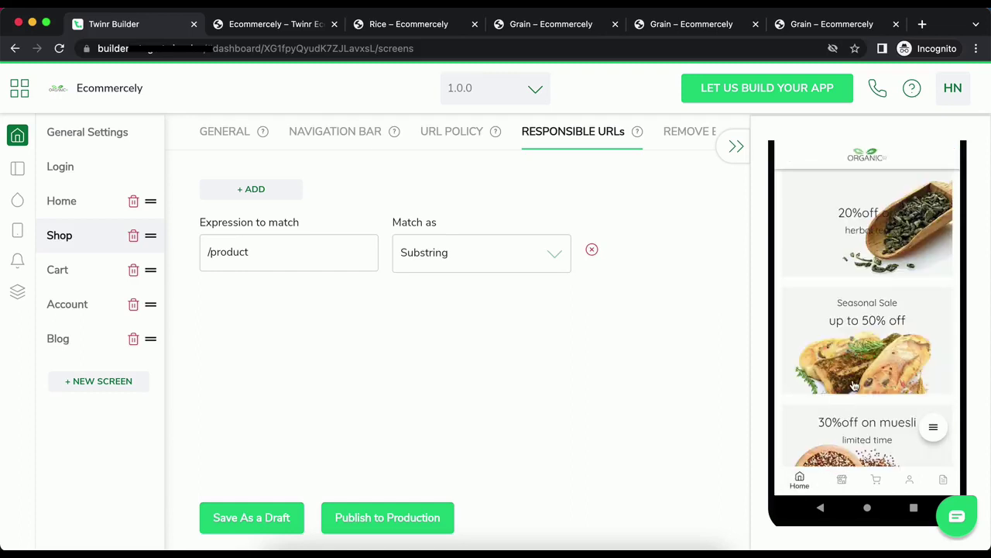